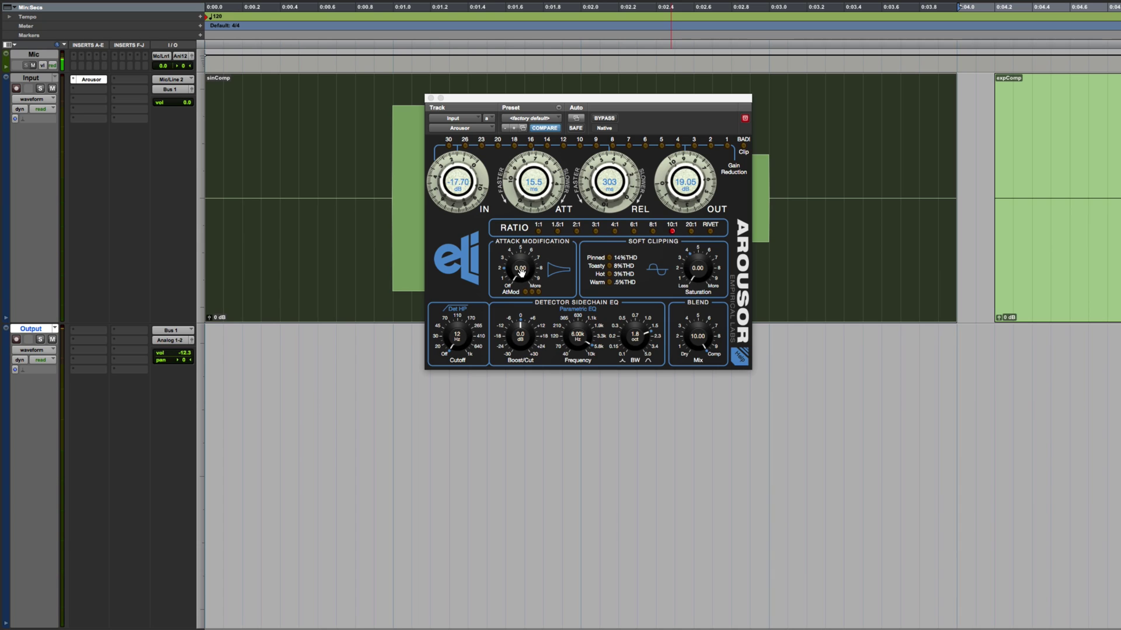
- Nudge the attack modification knob, then move the Arousor window off the two-level test tone clip
{"action": "mouse_move", "coordinate": [521, 272]}
{"action": "left_mouse_down"}
{"action": "mouse_move", "coordinate": [517, 237]}
{"action": "mouse_move", "coordinate": [532, 285]}
{"action": "left_mouse_up"}
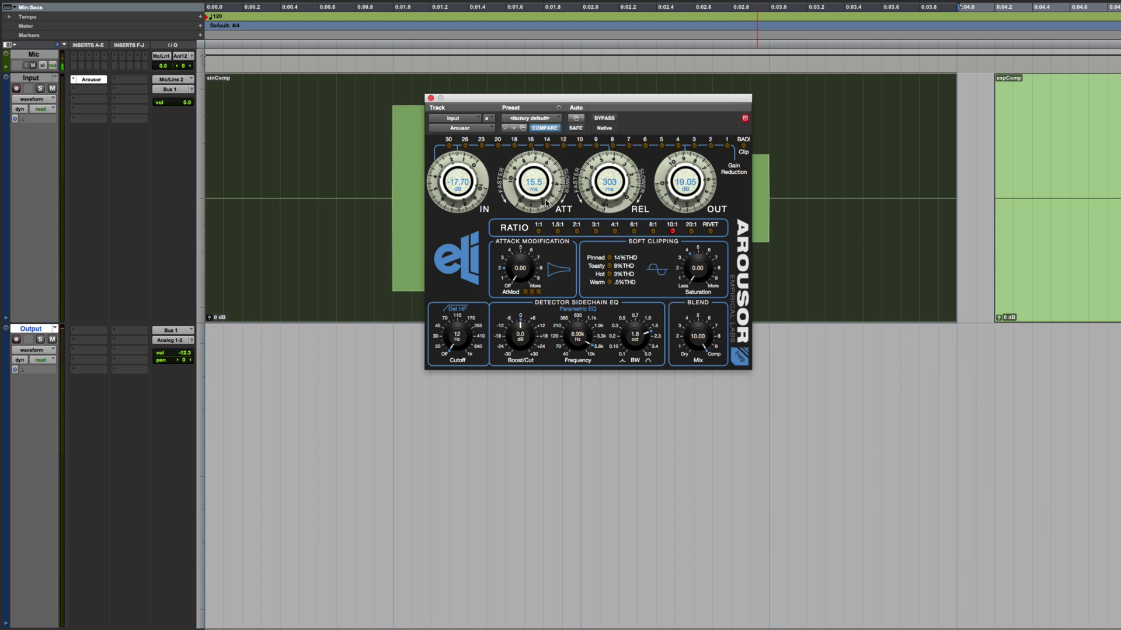
{"action": "mouse_move", "coordinate": [556, 99]}
{"action": "left_mouse_down"}
{"action": "mouse_move", "coordinate": [910, 82]}
{"action": "mouse_move", "coordinate": [908, 66]}
{"action": "left_mouse_up"}
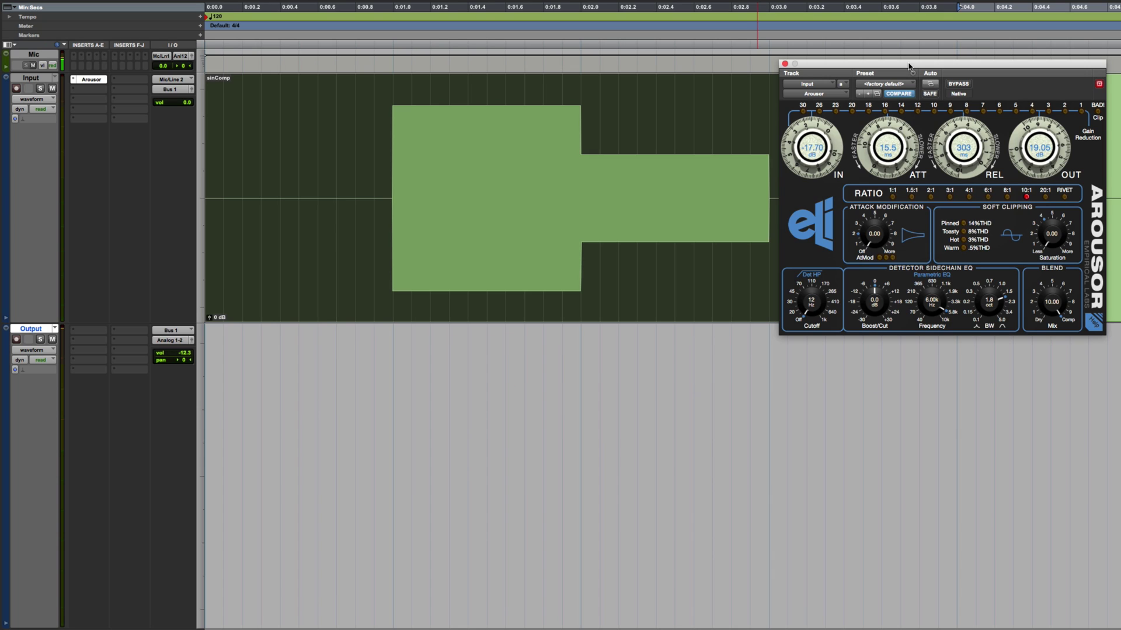
{"action": "left_click", "coordinate": [512, 204]}
{"action": "left_click", "coordinate": [648, 202]}
{"action": "left_click", "coordinate": [530, 199]}
{"action": "left_click", "coordinate": [576, 237]}
{"action": "left_click", "coordinate": [579, 195]}
{"action": "left_click", "coordinate": [593, 241]}
{"action": "left_click", "coordinate": [486, 196]}
{"action": "left_click", "coordinate": [483, 206]}
{"action": "left_click", "coordinate": [476, 182]}
{"action": "left_click", "coordinate": [458, 165]}
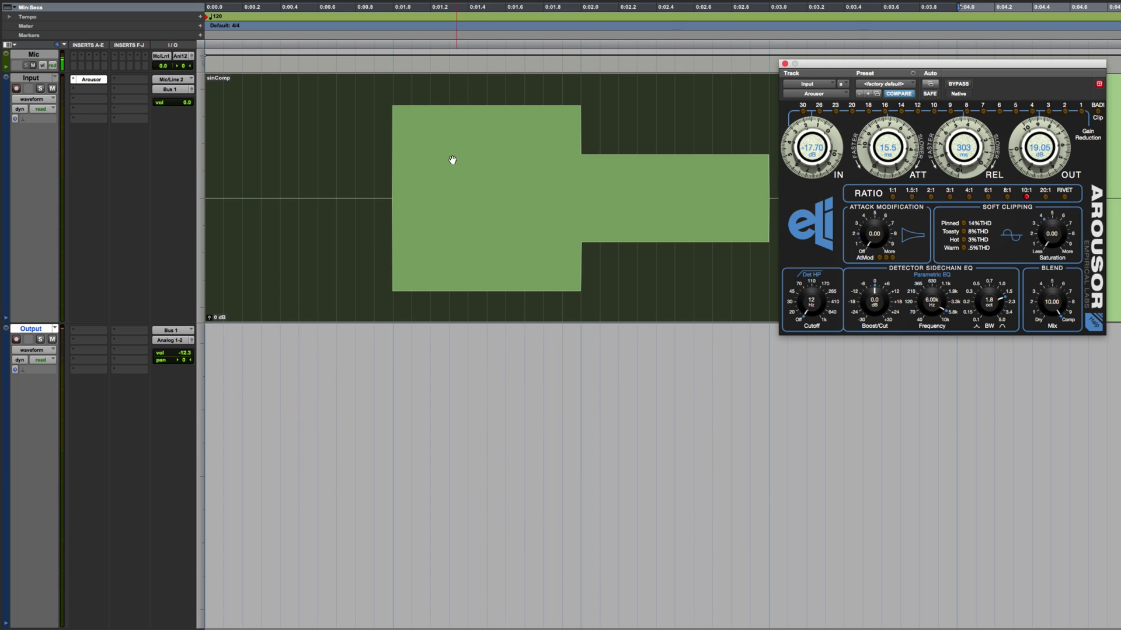
{"action": "left_click", "coordinate": [421, 122]}
{"action": "left_click", "coordinate": [669, 200]}
{"action": "left_click", "coordinate": [658, 222]}
{"action": "left_click", "coordinate": [460, 203]}
{"action": "key", "text": "space"}
{"action": "left_click", "coordinate": [592, 208]}
{"action": "left_click", "coordinate": [500, 255]}
{"action": "key", "text": "Return"}
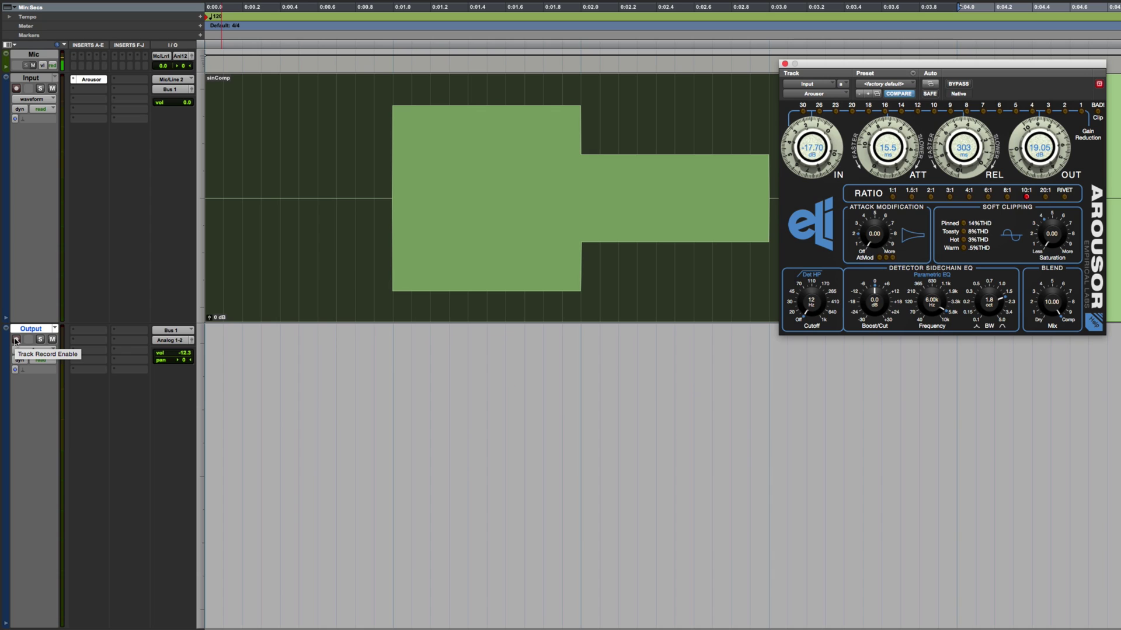
- Arm the Output track and set Arousor attack to 0.38 and release to 83
{"action": "left_click", "coordinate": [17, 340]}
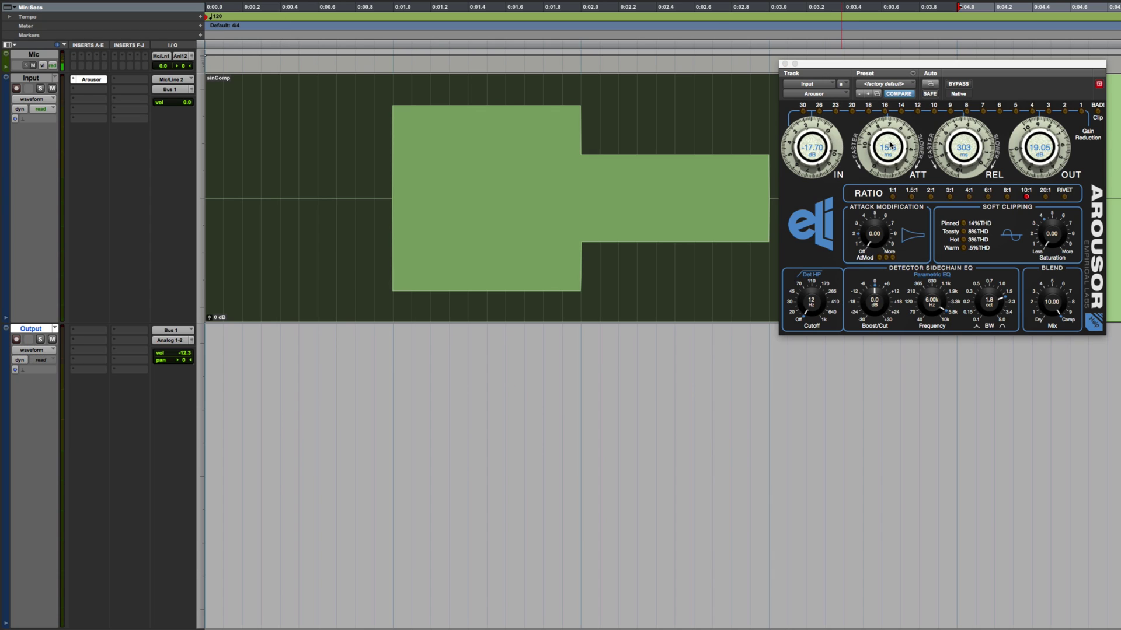
{"action": "left_click_drag", "start_coordinate": [887, 147], "coordinate": [904, 209]}
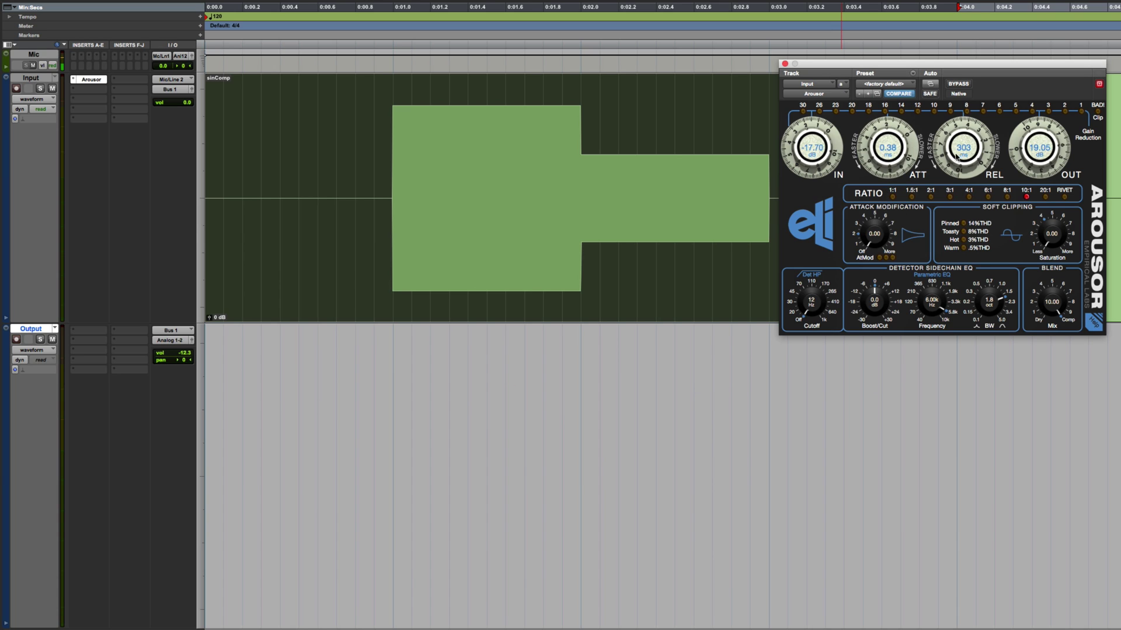
{"action": "left_click_drag", "start_coordinate": [963, 146], "coordinate": [949, 154]}
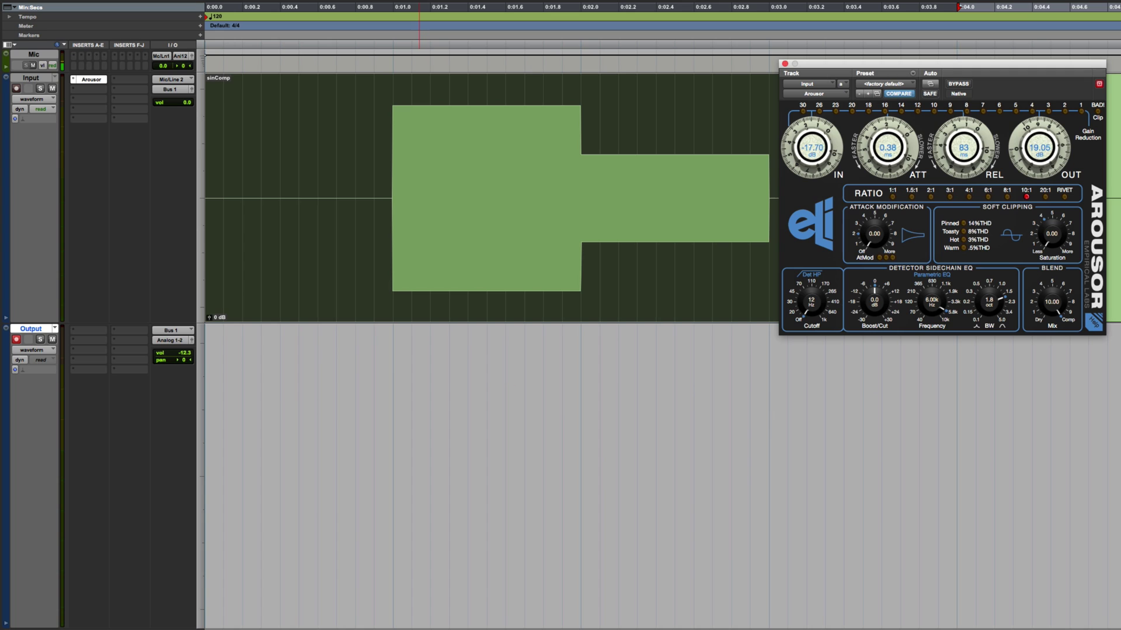
- Record the compressed tone onto the Output track, place the playhead on the capture, and mute the track
{"action": "key", "text": "super+space"}
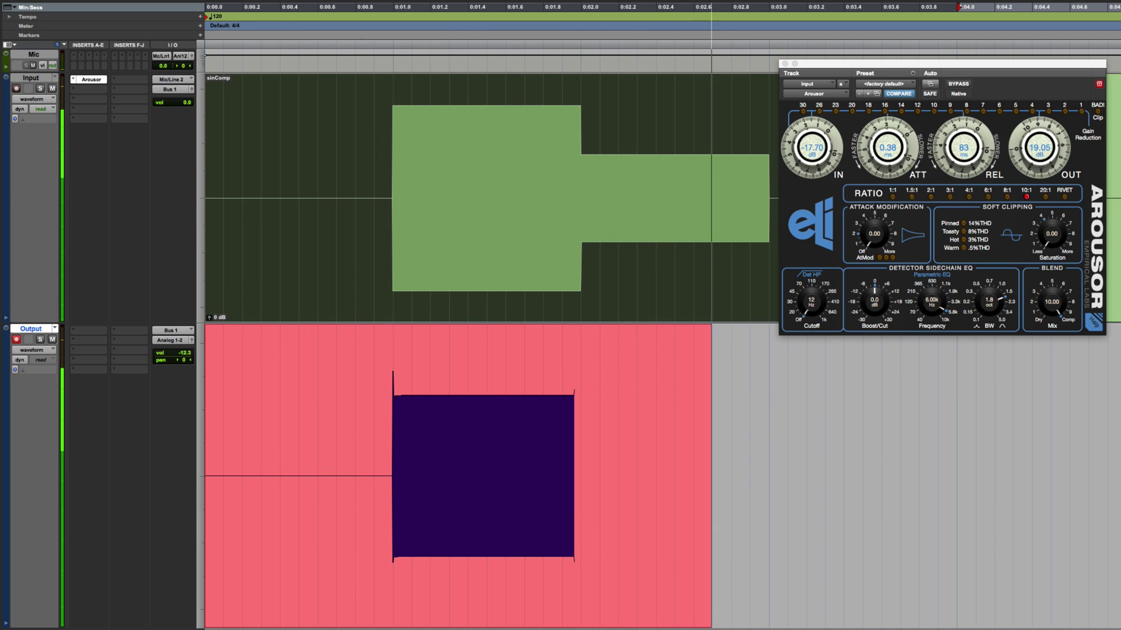
{"action": "key", "text": "space"}
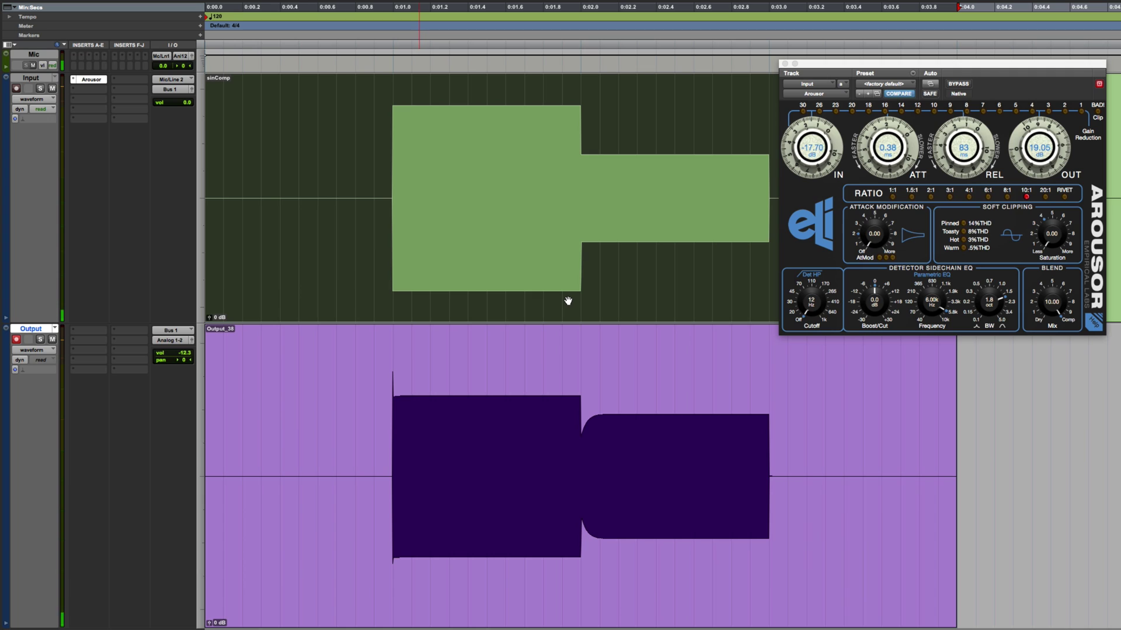
{"action": "left_click", "coordinate": [546, 265]}
{"action": "left_click", "coordinate": [497, 418]}
{"action": "left_click", "coordinate": [481, 382]}
{"action": "left_click", "coordinate": [53, 340]}
- Lower release to 50 ms and attack to 0.10 ms, then record and stop a new Output capture
{"action": "left_click_drag", "start_coordinate": [955, 135], "coordinate": [951, 158]}
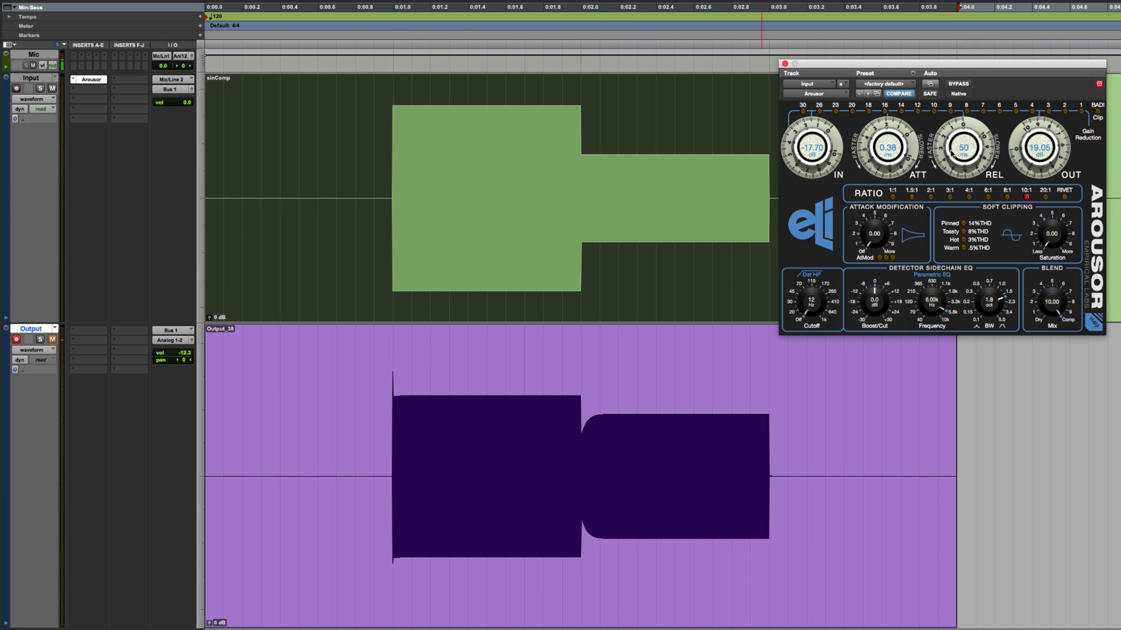
{"action": "left_click_drag", "start_coordinate": [887, 145], "coordinate": [880, 165]}
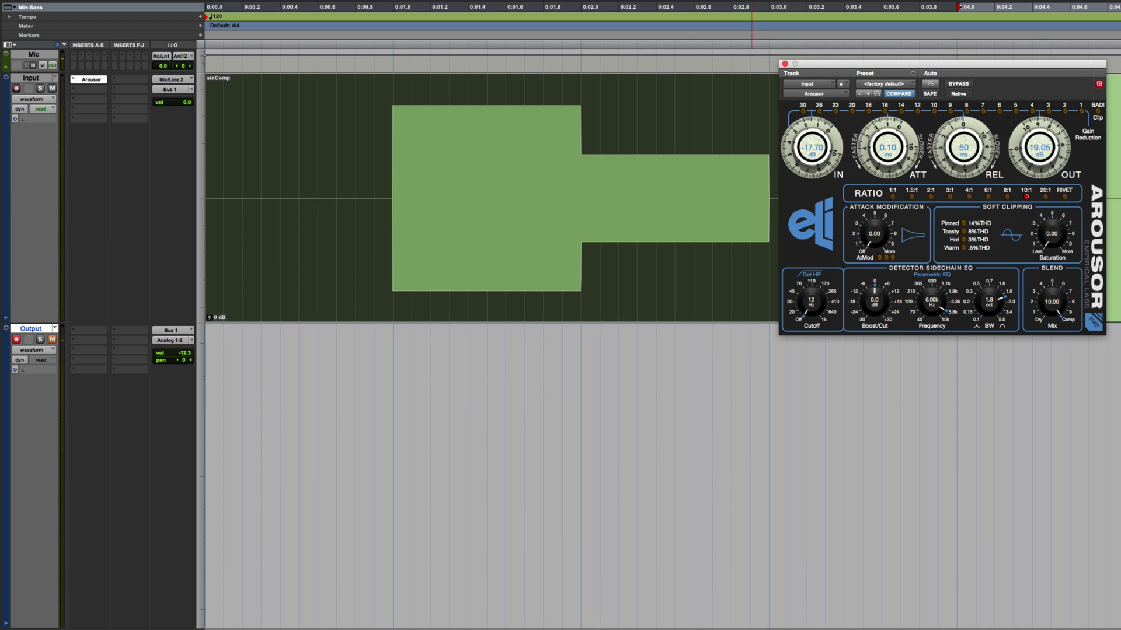
{"action": "key", "text": "super+space"}
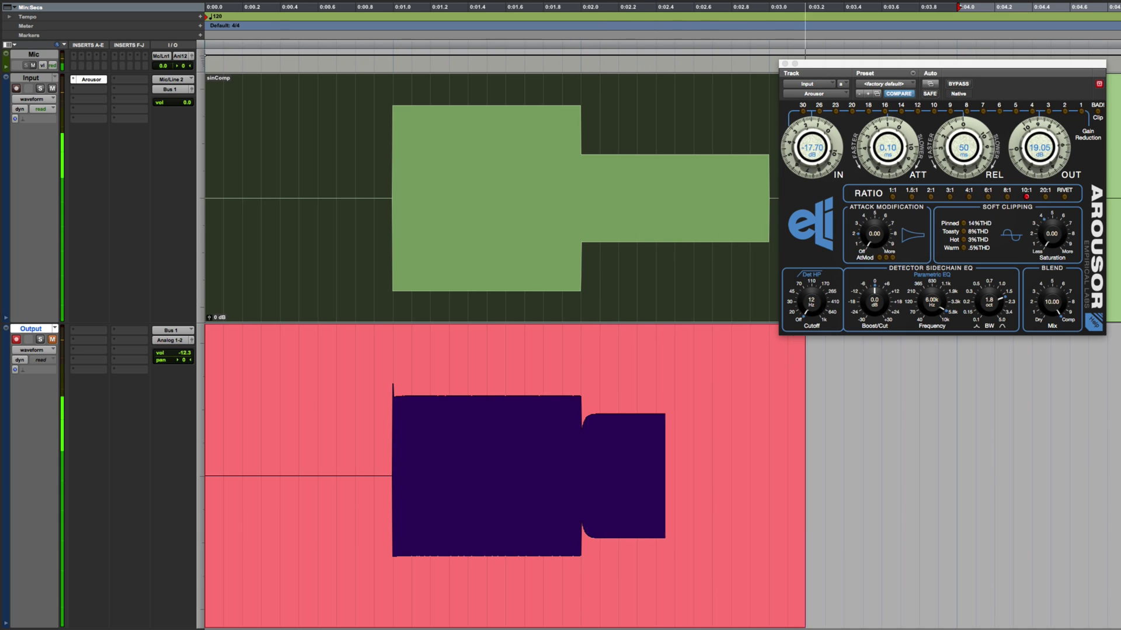
{"action": "key", "text": "space"}
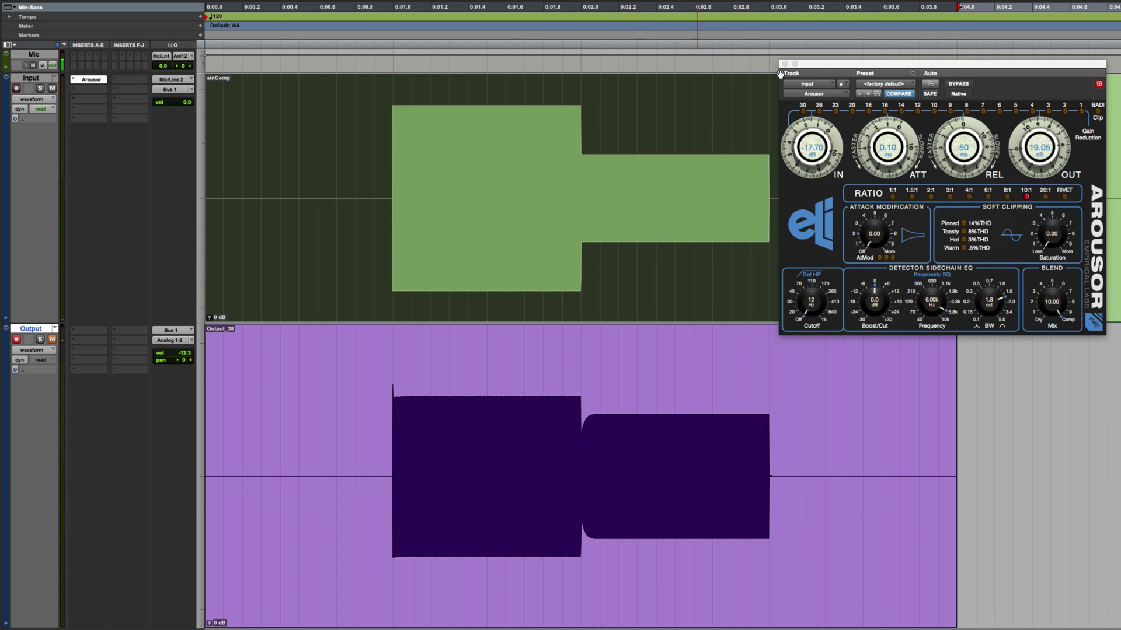
- Undo the last capture and lengthen release to 324 ms and attack to 14.9 ms
{"action": "key", "text": "ctrl+z"}
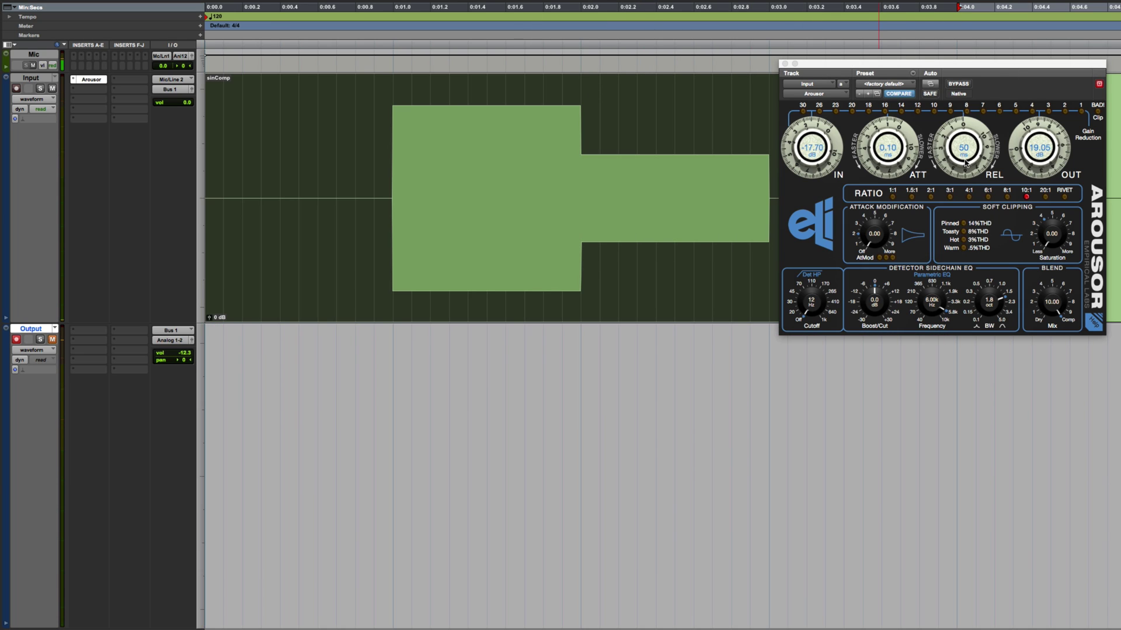
{"action": "mouse_move", "coordinate": [966, 162]}
{"action": "left_mouse_down"}
{"action": "mouse_move", "coordinate": [956, 88]}
{"action": "mouse_move", "coordinate": [956, 101]}
{"action": "left_mouse_up"}
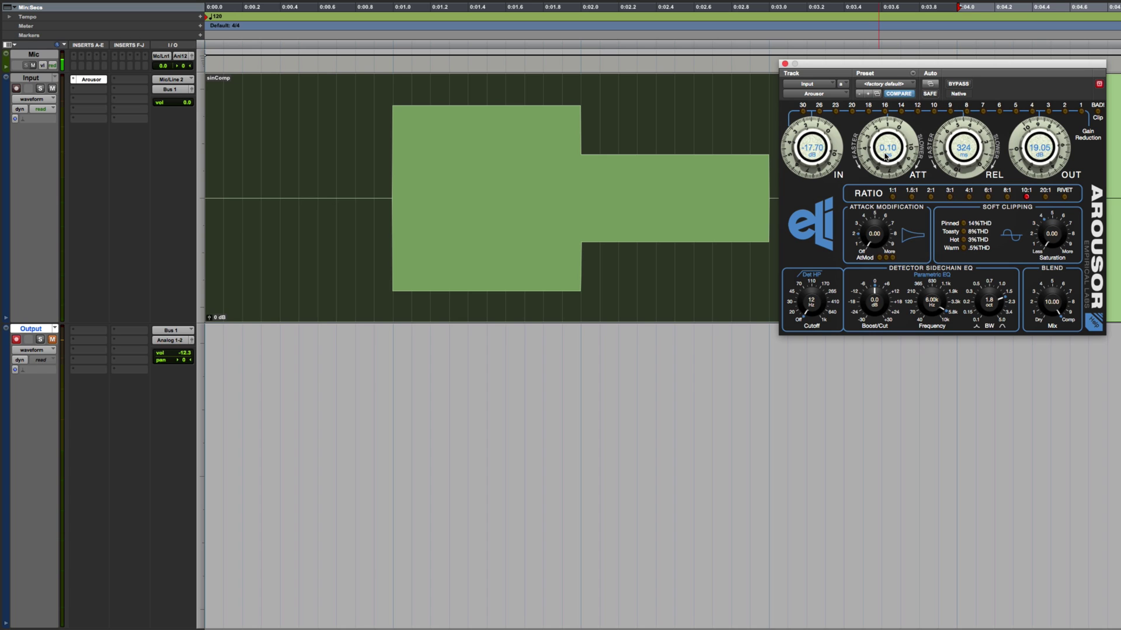
{"action": "left_click_drag", "start_coordinate": [885, 156], "coordinate": [893, 81]}
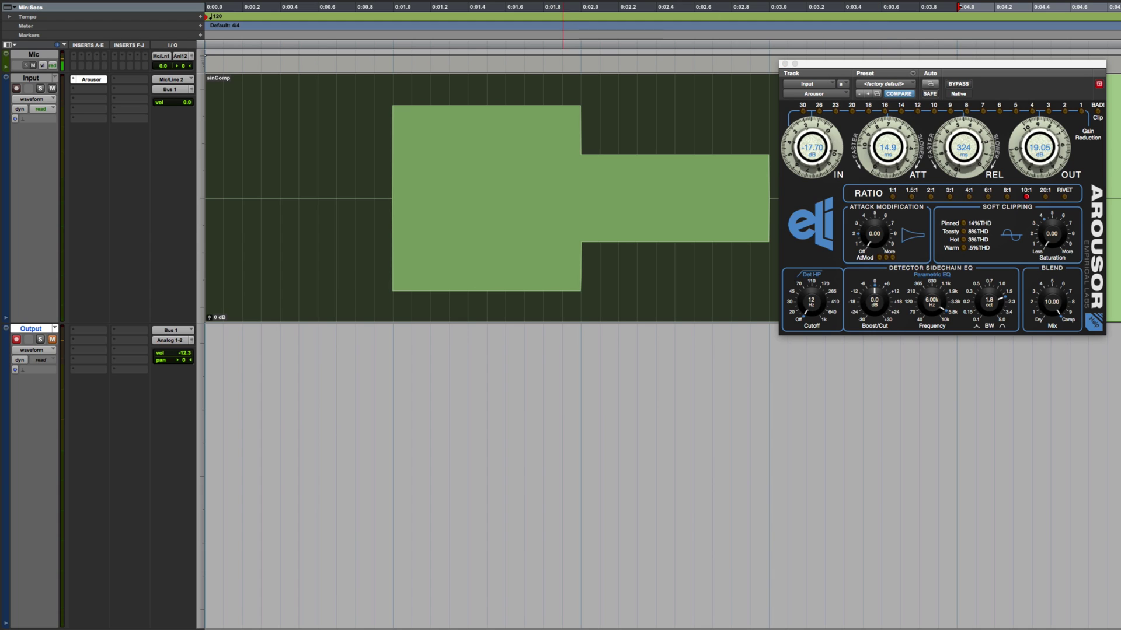
- Record and stop a capture at 14.9 ms attack, then place the playhead on it
{"action": "key", "text": "ctrl+space"}
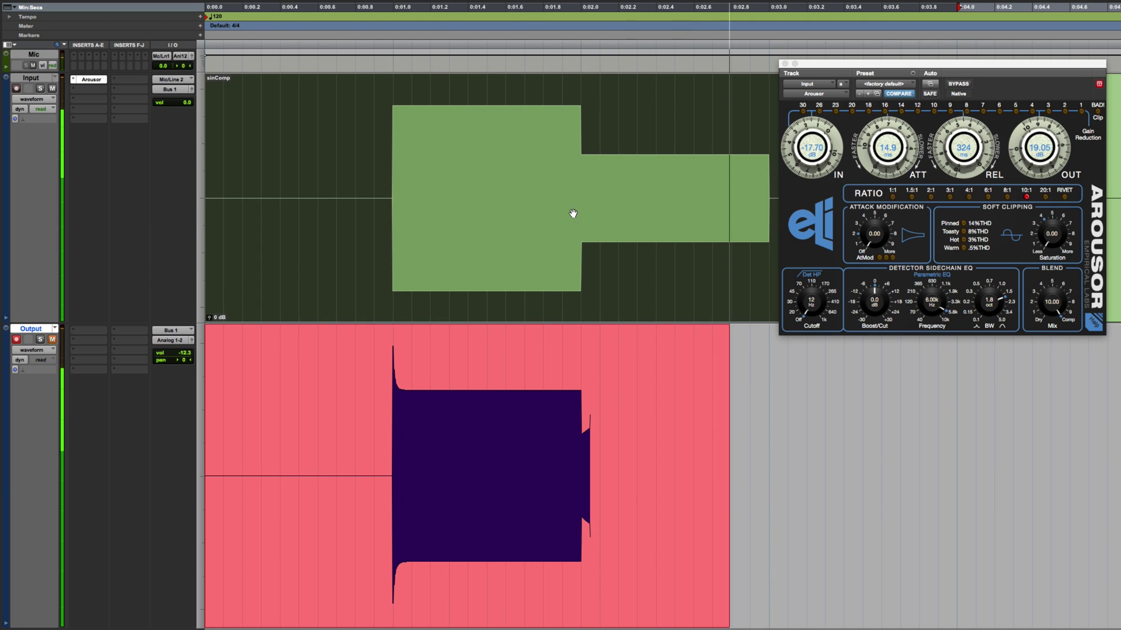
{"action": "key", "text": "space"}
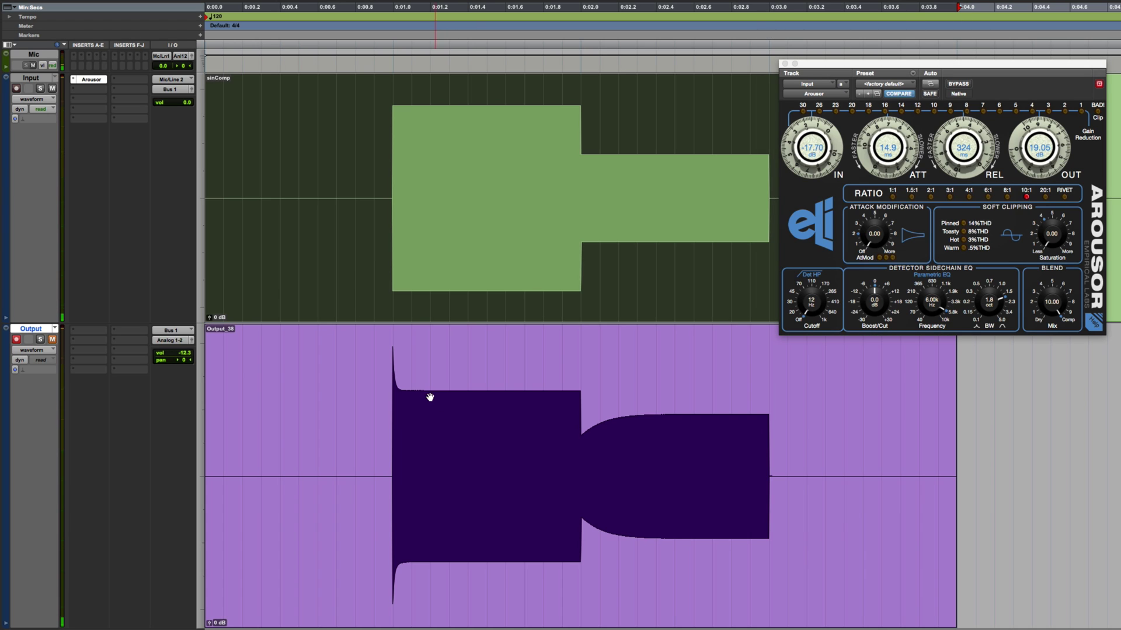
{"action": "left_click", "coordinate": [449, 397]}
- Raise attack to 40.0 ms, record a capture, and flip between Output_38 and Output_39 to compare
{"action": "left_click_drag", "start_coordinate": [865, 147], "coordinate": [867, 140]}
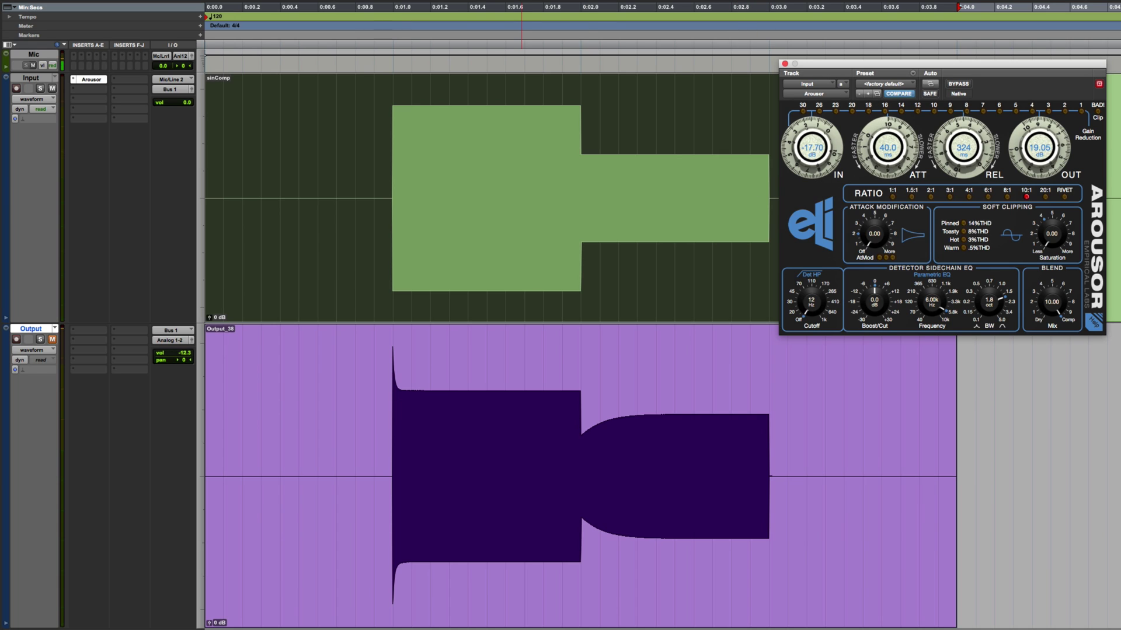
{"action": "key", "text": "space"}
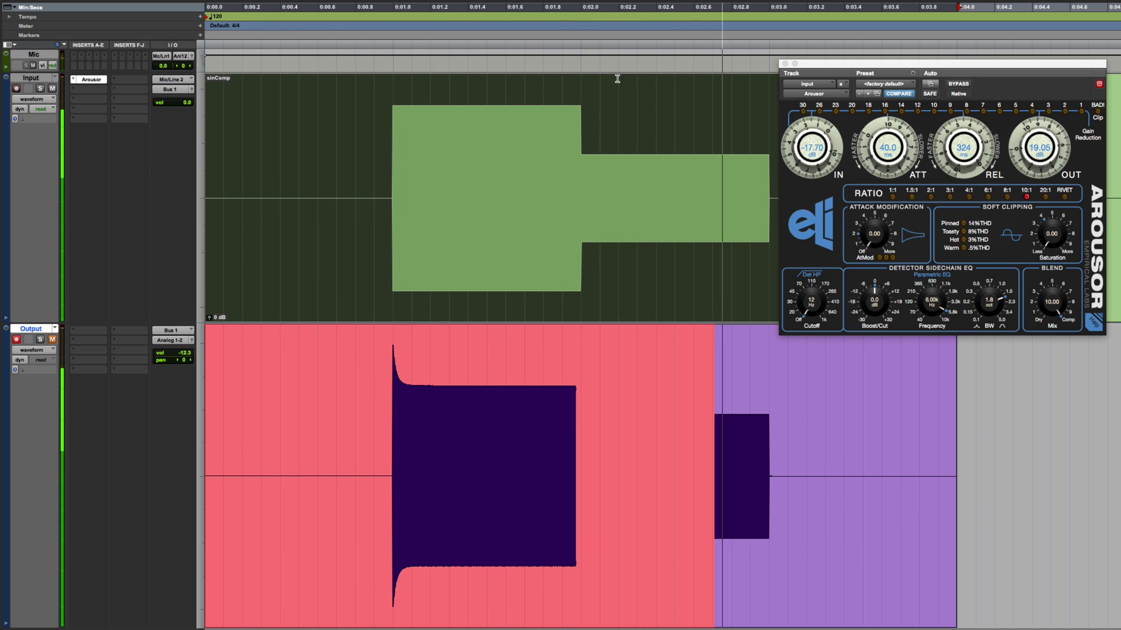
{"action": "key", "text": "space"}
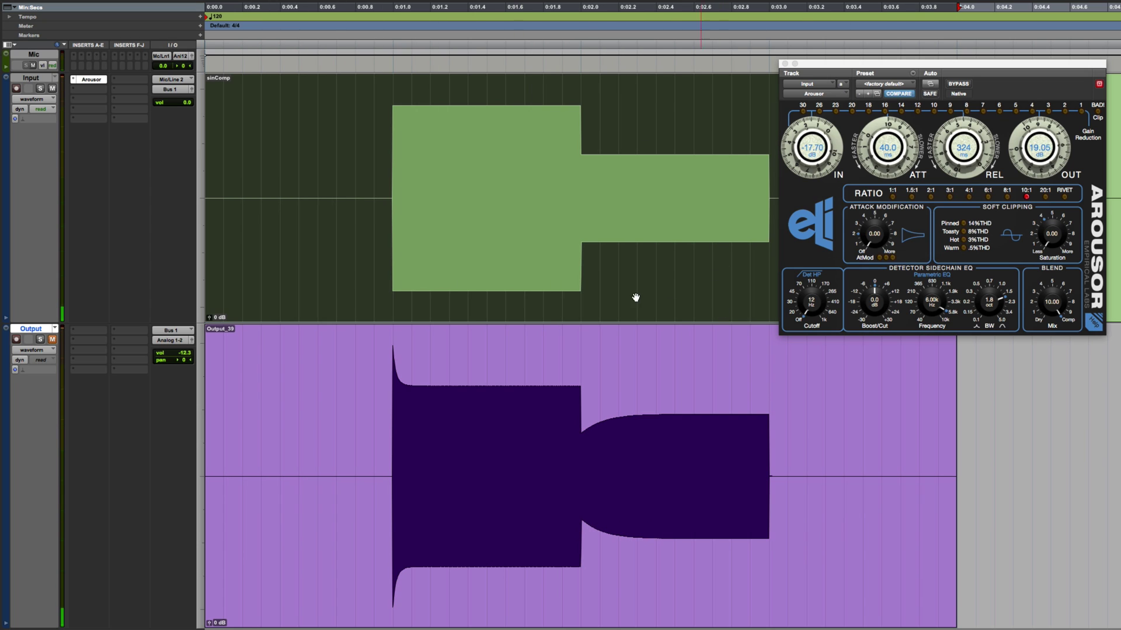
{"action": "left_click", "coordinate": [604, 439]}
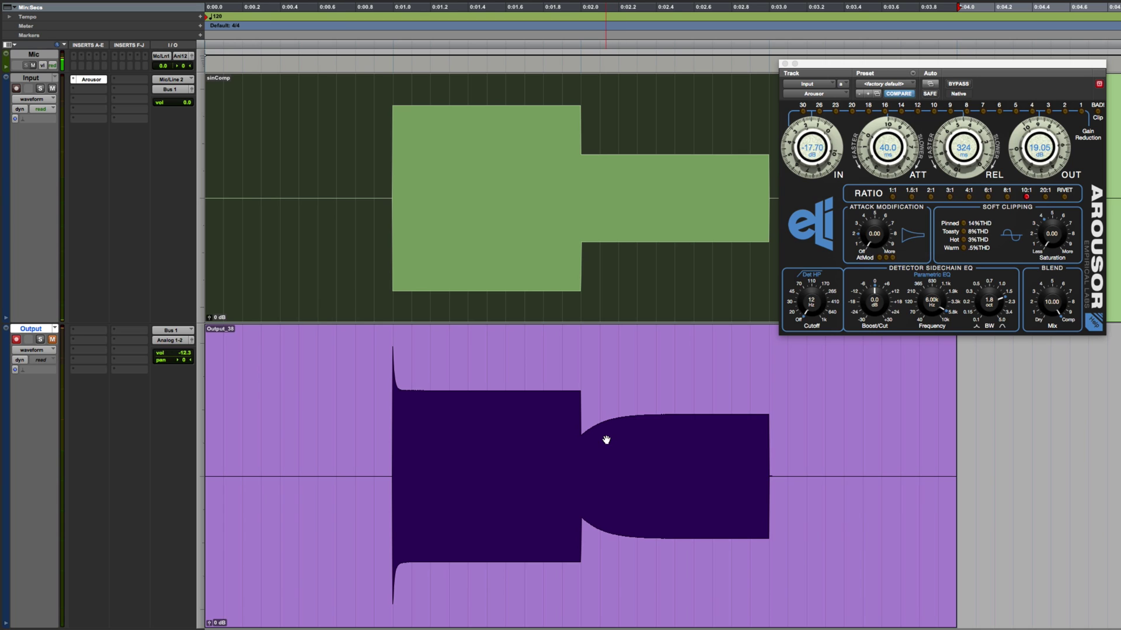
{"action": "key", "text": "ctrl+shift+z"}
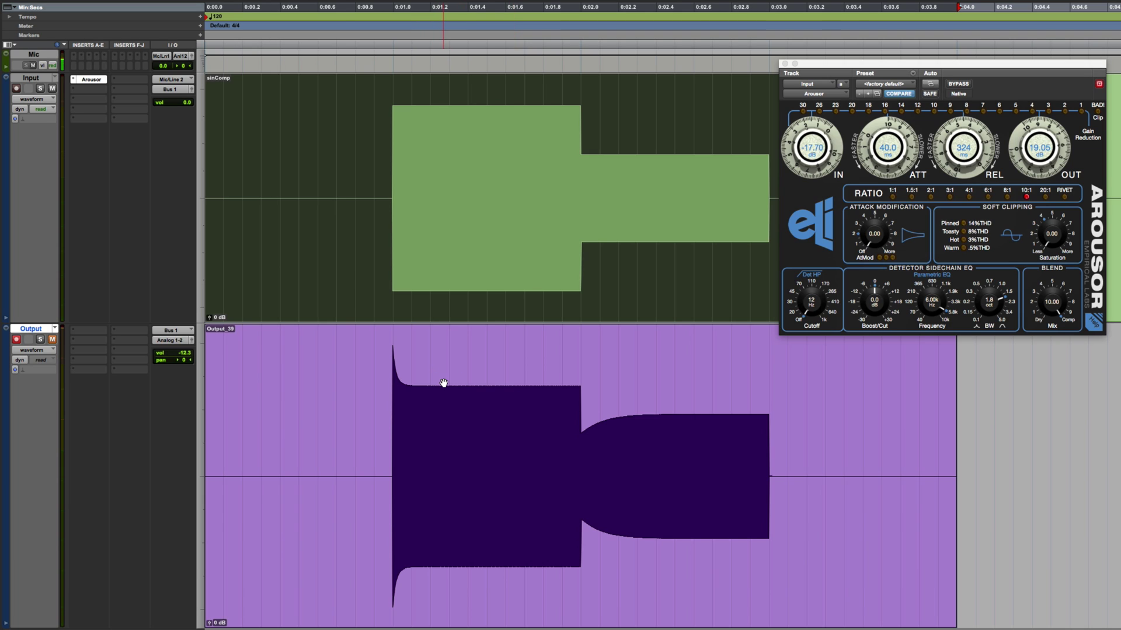
{"action": "left_click", "coordinate": [465, 399]}
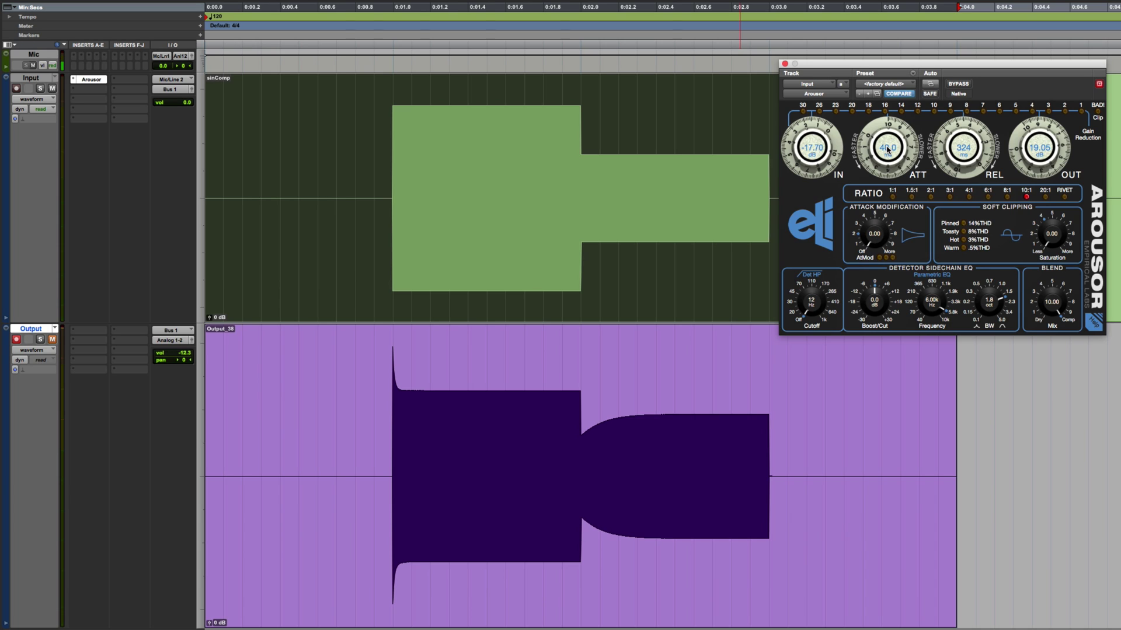
- Enter 15 directly into the attack field and undo to clear the Output capture
{"action": "left_click", "coordinate": [886, 149]}
{"action": "type", "text": "15"}
{"action": "key", "text": "Return"}
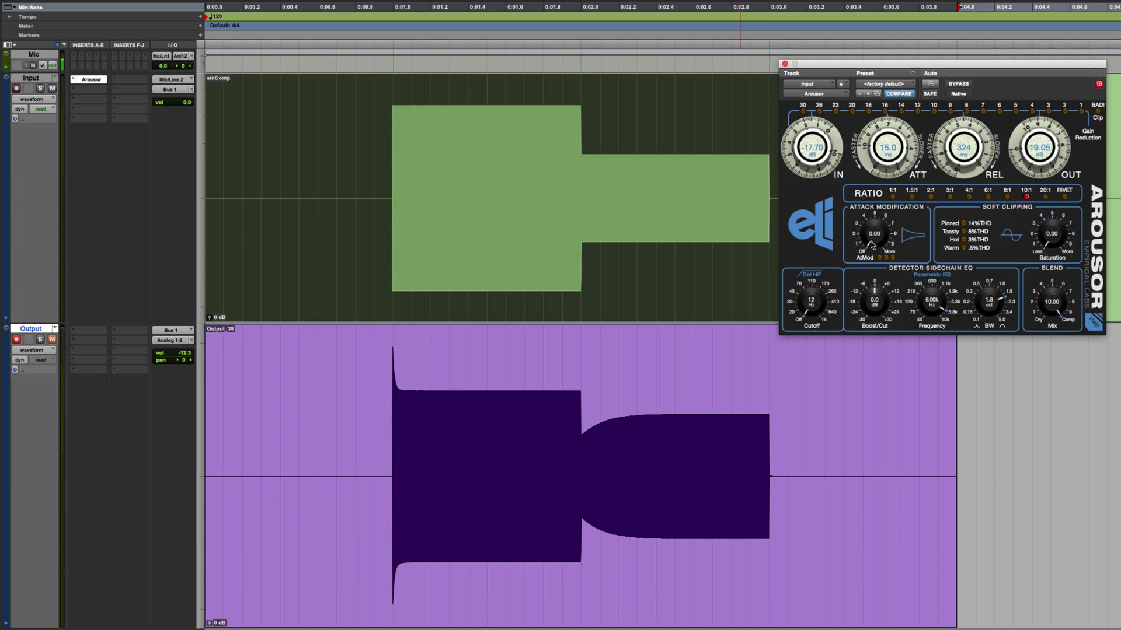
{"action": "key", "text": "ctrl+z"}
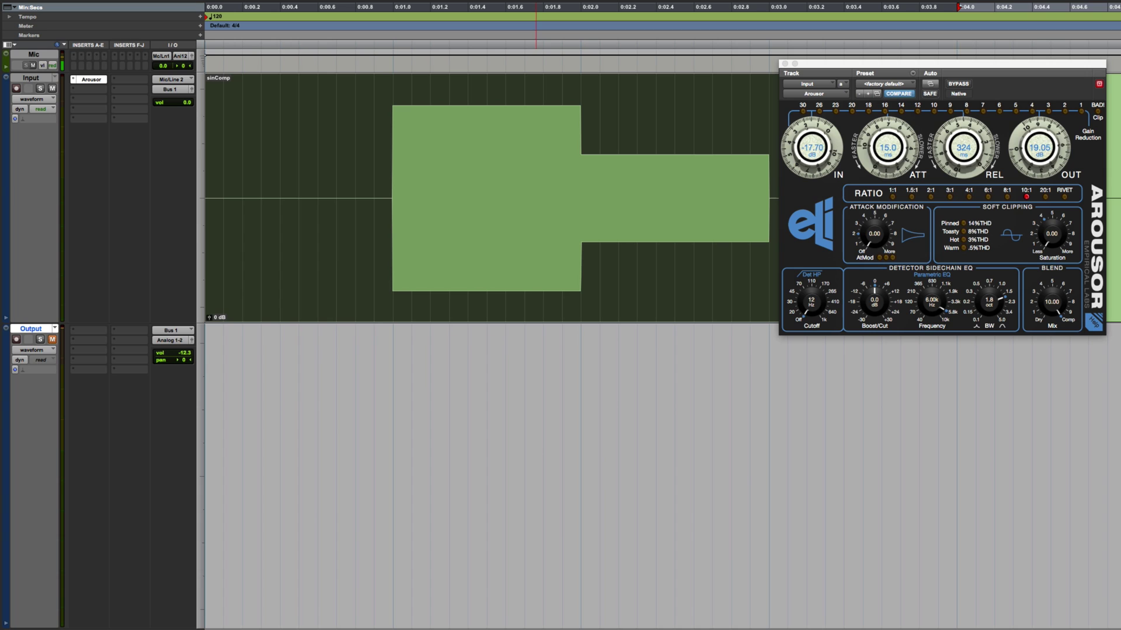
- Record a capture at 15 ms attack, turn AtMod to 10.00, and start a fresh take from the start
{"action": "key", "text": "super+space"}
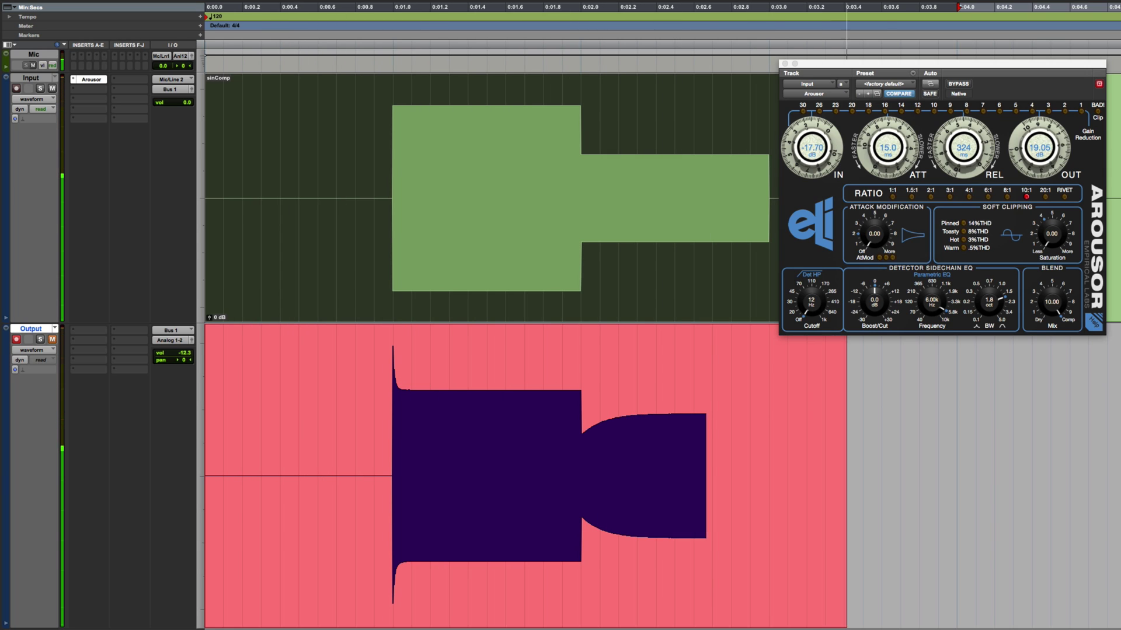
{"action": "key", "text": "space"}
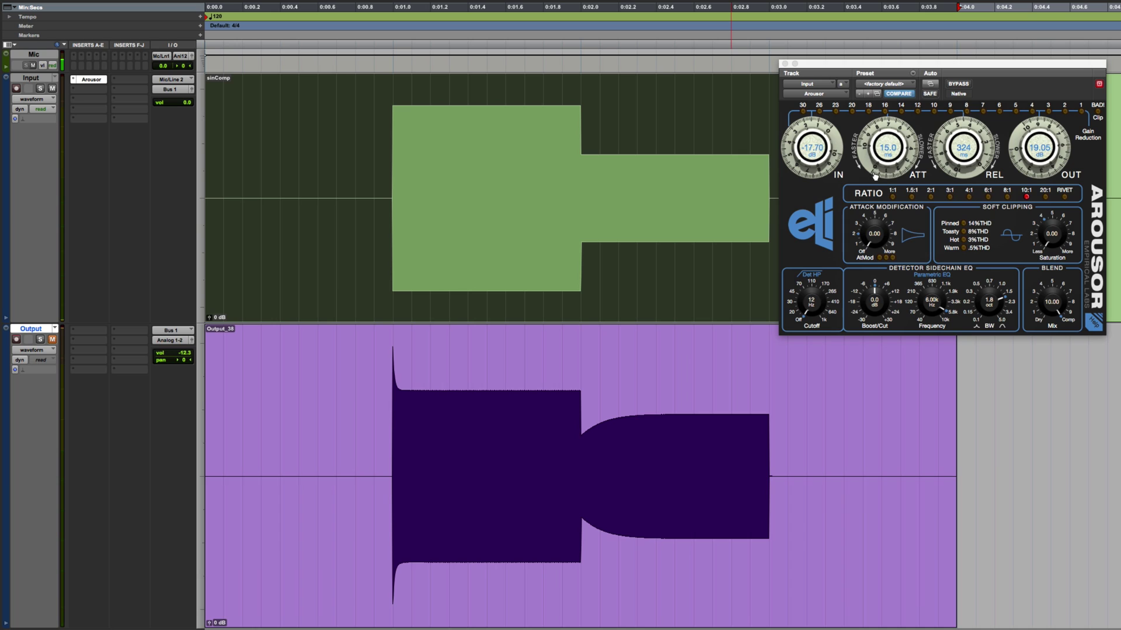
{"action": "left_click_drag", "start_coordinate": [880, 243], "coordinate": [876, 211]}
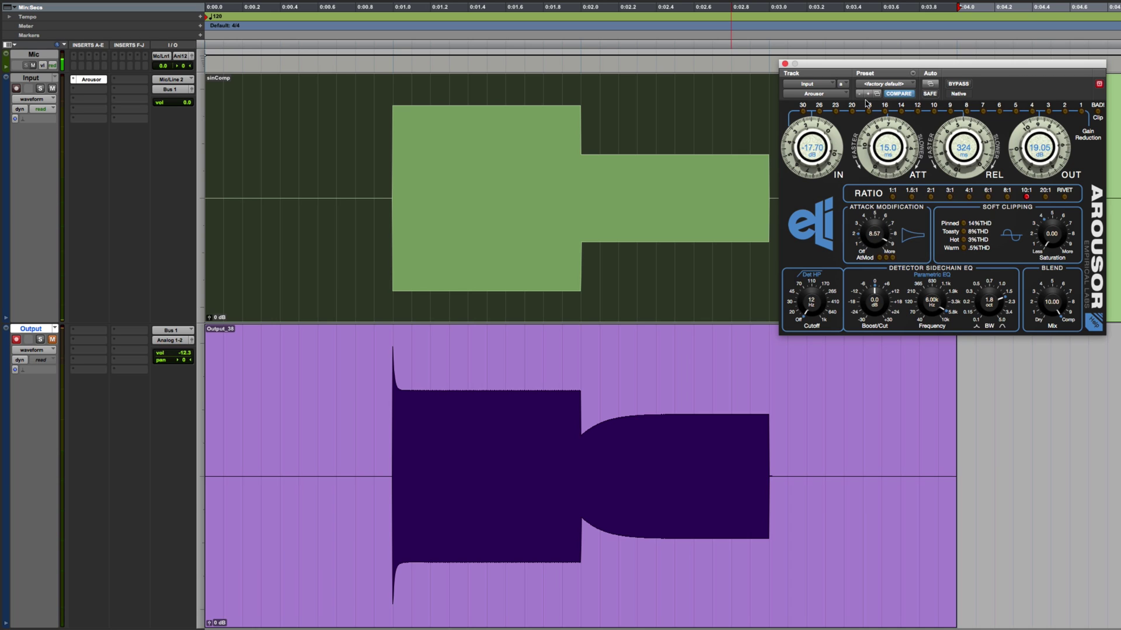
{"action": "key", "text": "space"}
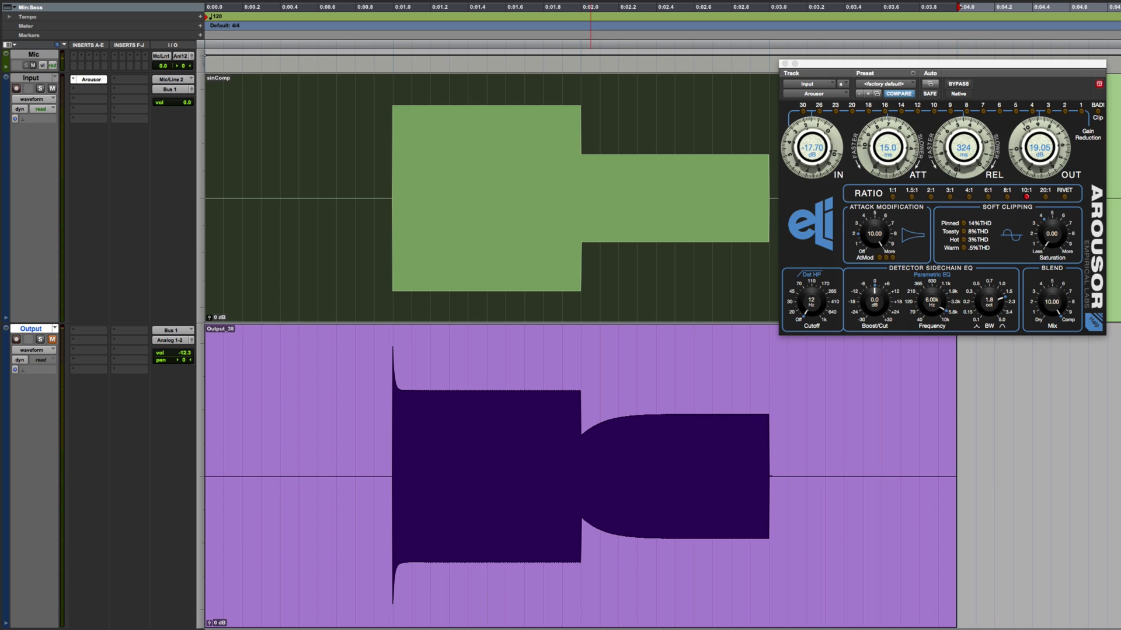
{"action": "key", "text": "ctrl+space"}
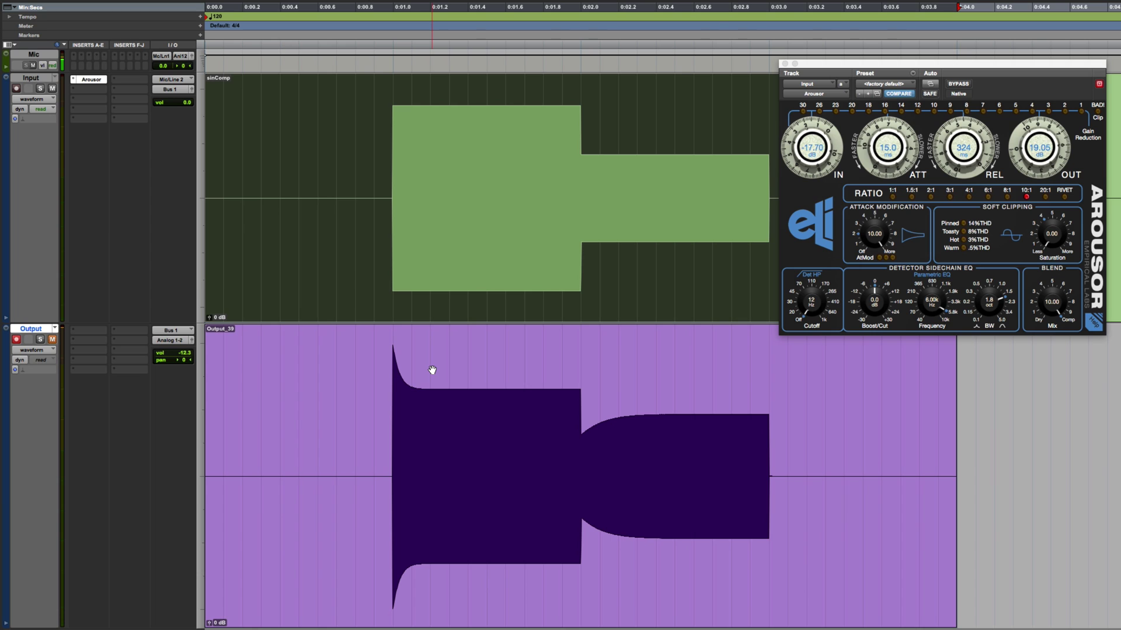
- View and close the Arousor help notes, lower AtMod back toward 0.00, and return the playhead to the clip start
{"action": "left_click", "coordinate": [1096, 326]}
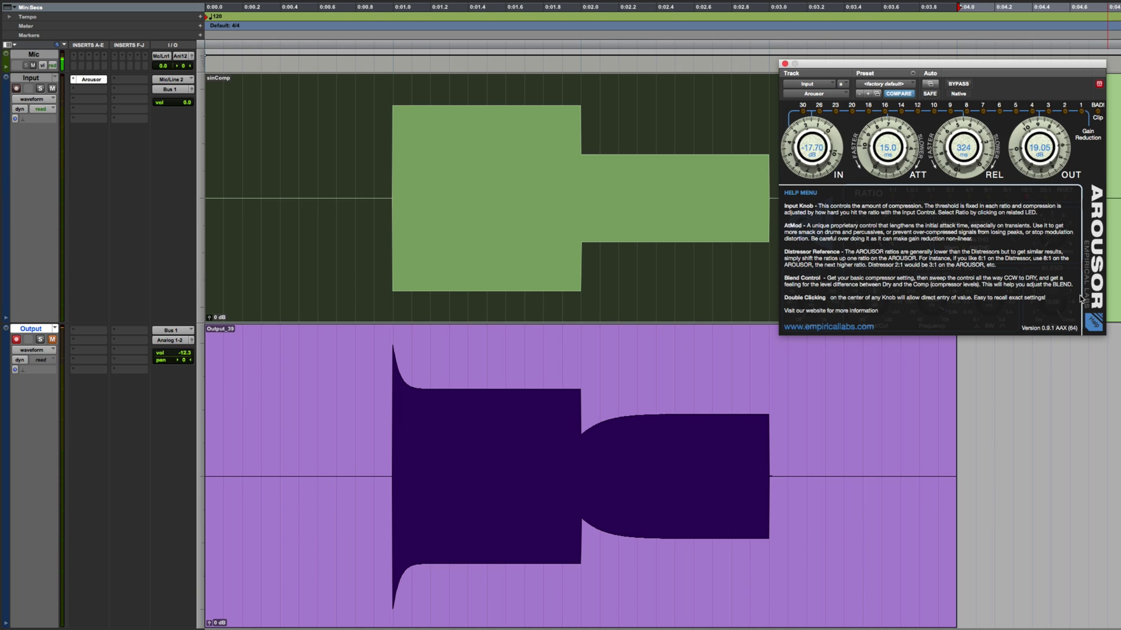
{"action": "left_click", "coordinate": [1094, 325]}
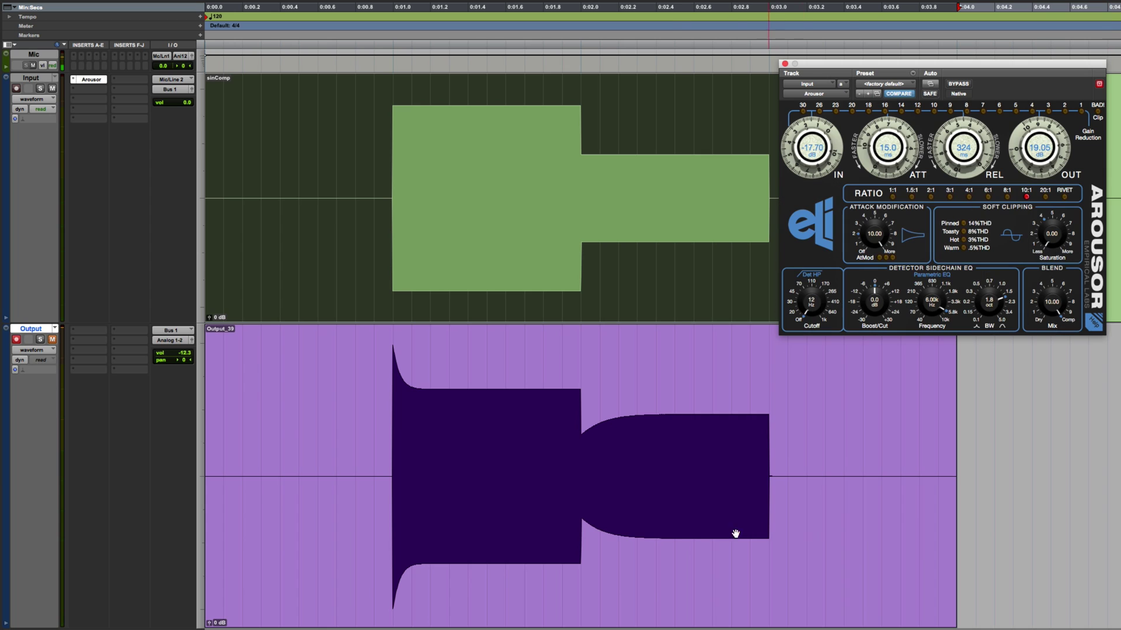
{"action": "left_click", "coordinate": [670, 531]}
{"action": "mouse_move", "coordinate": [885, 230]}
{"action": "left_mouse_down"}
{"action": "mouse_move", "coordinate": [870, 252]}
{"action": "mouse_move", "coordinate": [846, 205]}
{"action": "mouse_move", "coordinate": [851, 249]}
{"action": "left_mouse_up"}
{"action": "left_click", "coordinate": [402, 393]}
{"action": "left_click", "coordinate": [393, 355]}
{"action": "left_click", "coordinate": [393, 376]}
- Set the Arousor attack to 40.0 ms and return attack modification to zero after nudging it
{"action": "left_click", "coordinate": [569, 454]}
{"action": "left_click_drag", "start_coordinate": [888, 148], "coordinate": [884, 150]}
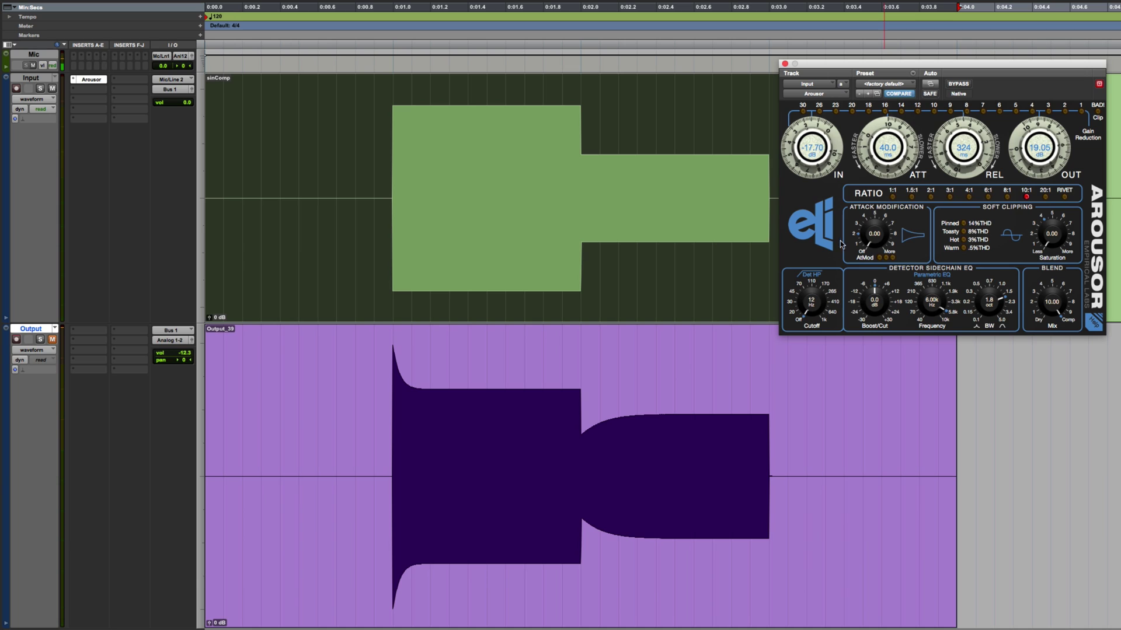
{"action": "left_click", "coordinate": [778, 464]}
{"action": "left_click_drag", "start_coordinate": [875, 251], "coordinate": [873, 233]}
{"action": "left_click", "coordinate": [852, 10]}
- Record the Output_40 take, then undo and redo to compare it against Output_39
{"action": "key", "text": "ctrl+space"}
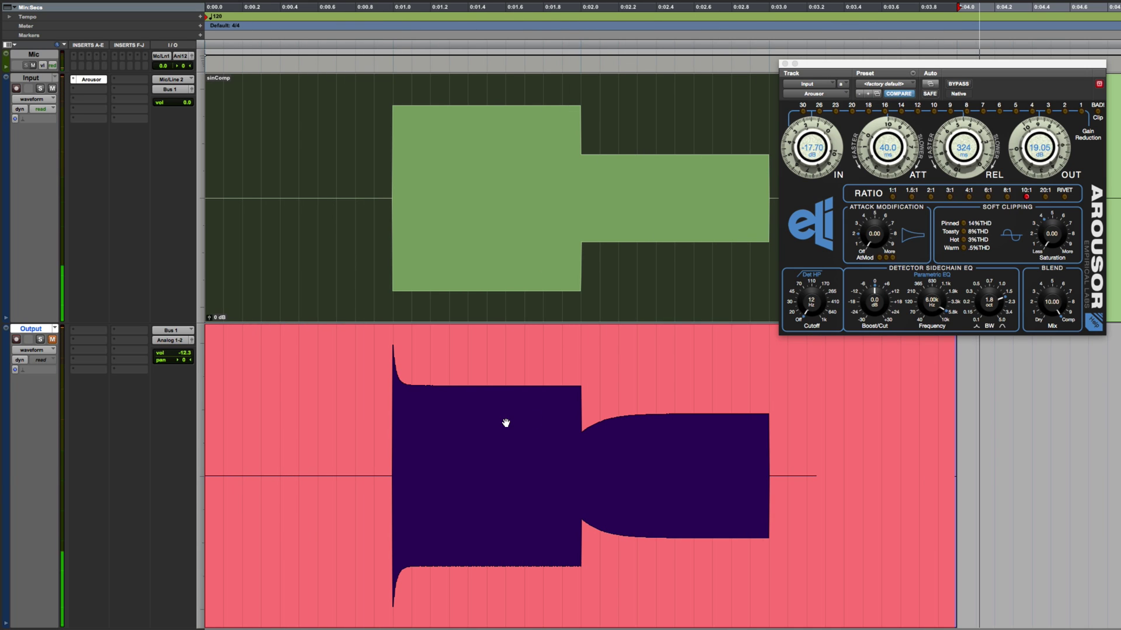
{"action": "key", "text": "space"}
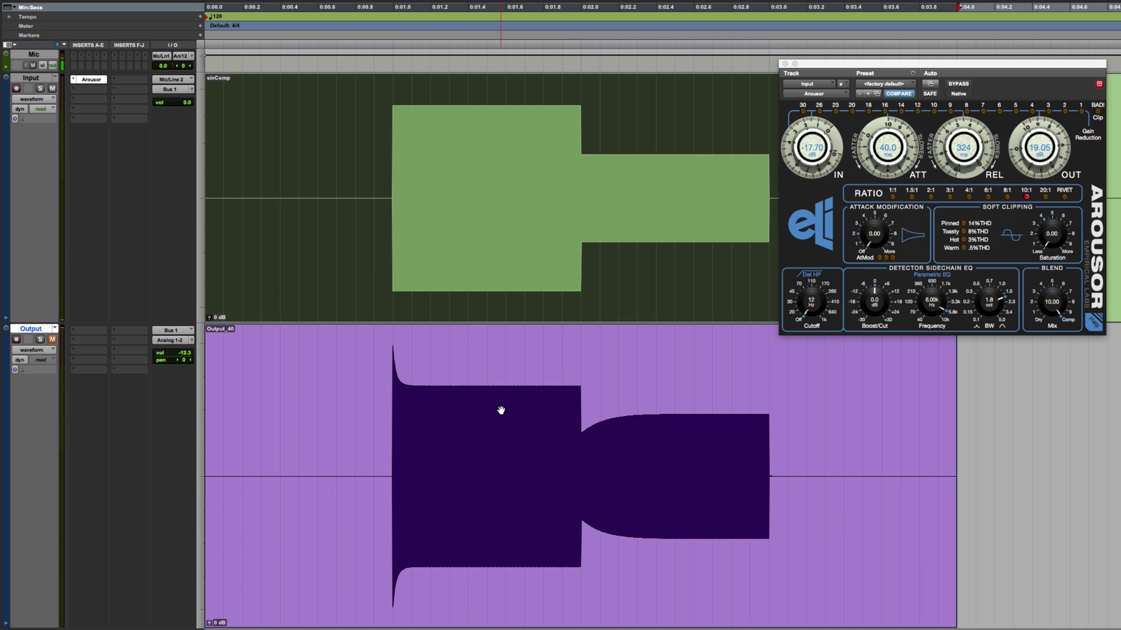
{"action": "key", "text": "ctrl+z"}
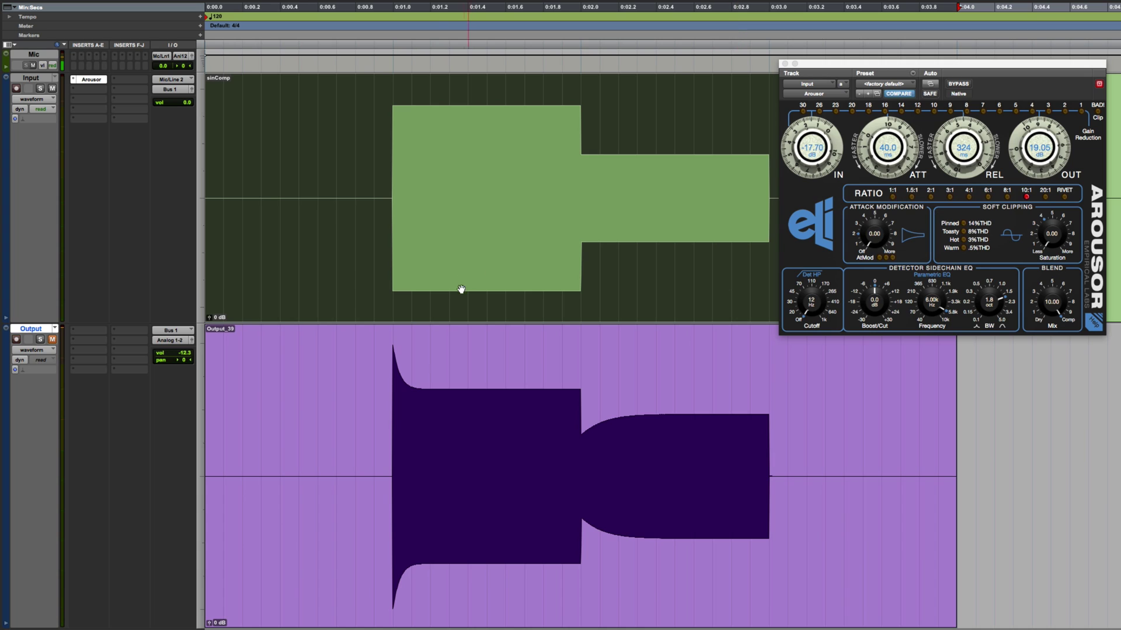
{"action": "key", "text": "ctrl+shift+z"}
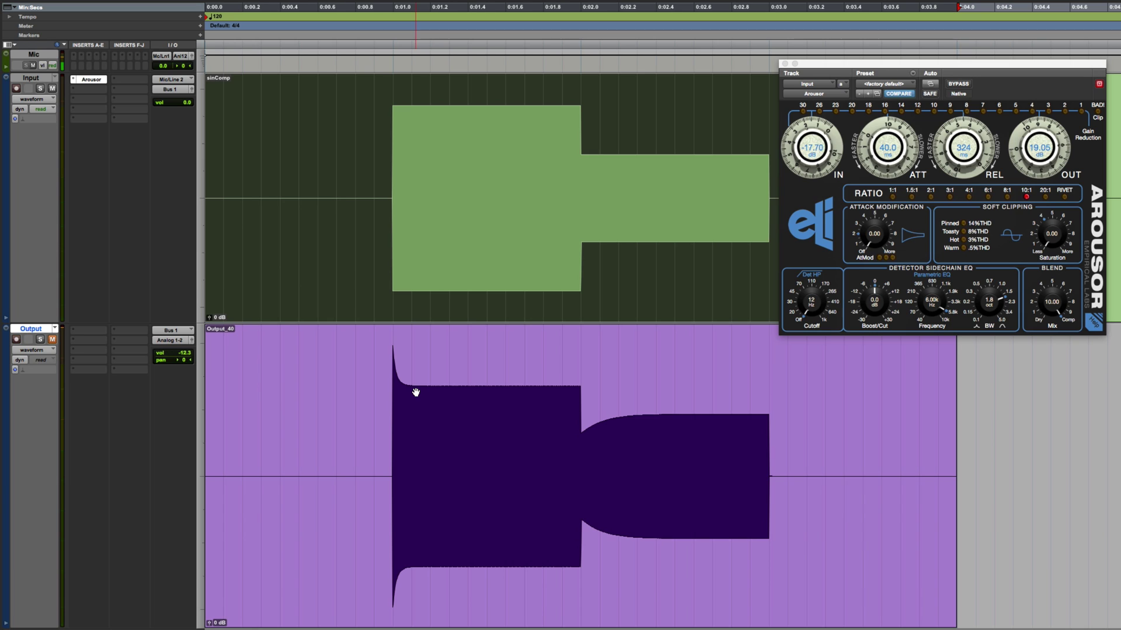
{"action": "key", "text": "ctrl+z"}
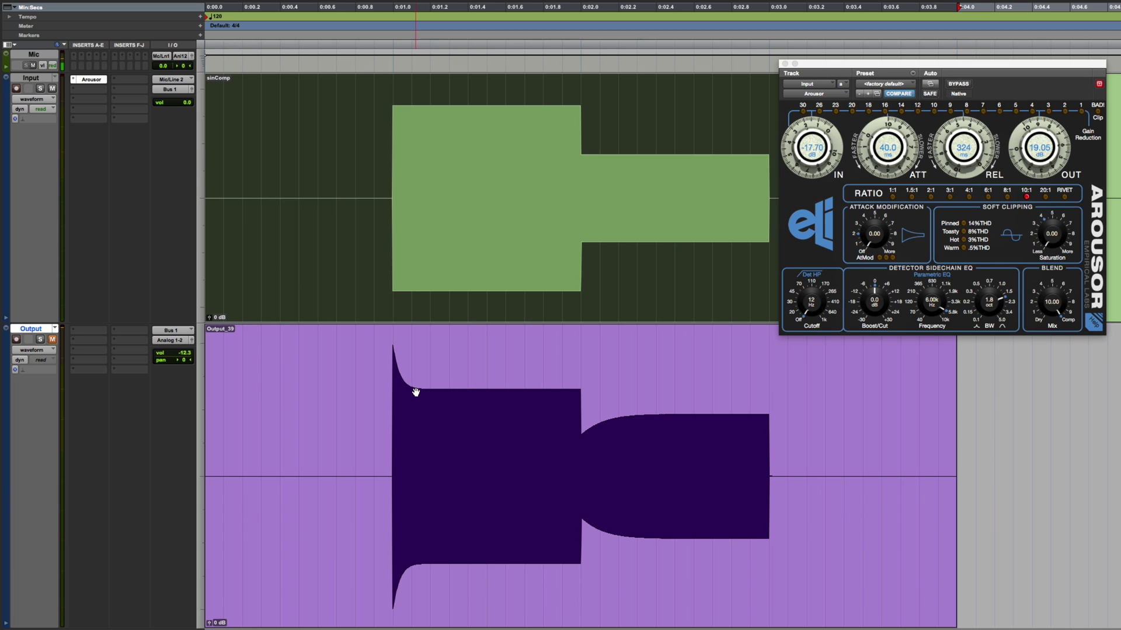